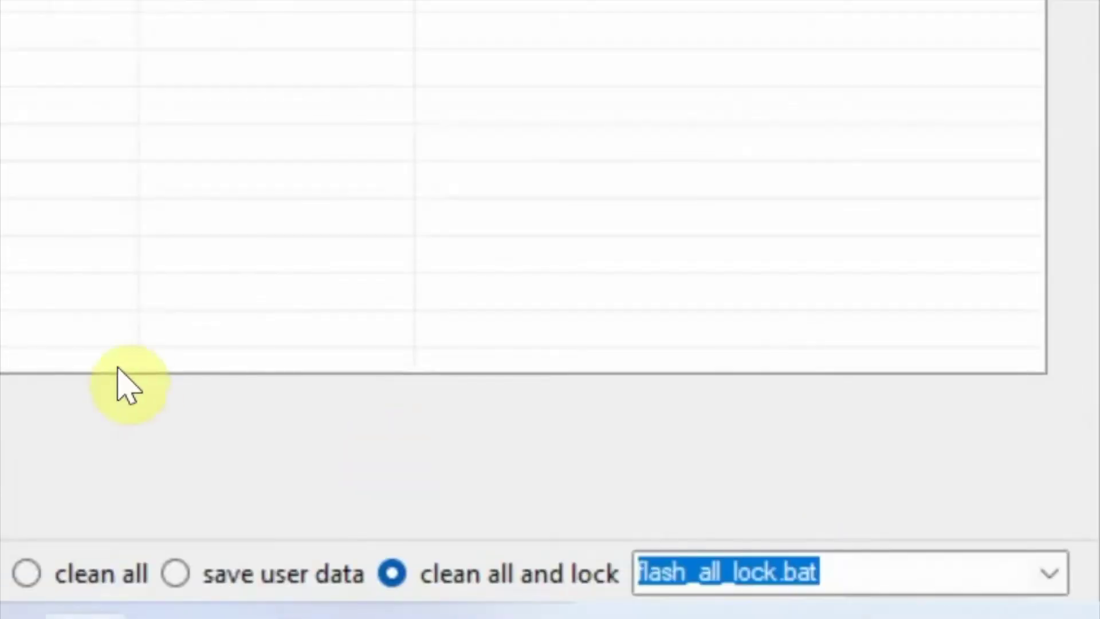
- Try the save user data and clean all and lock modes, then settle on clean all
{"action": "left_click", "coordinate": [90, 574]}
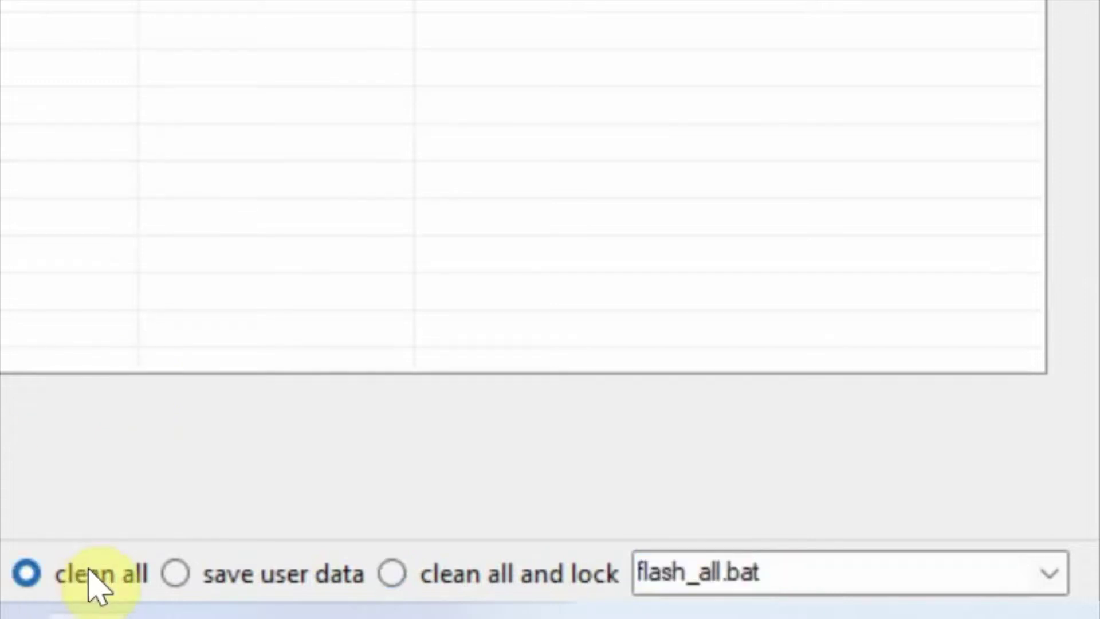
{"action": "left_click", "coordinate": [270, 585]}
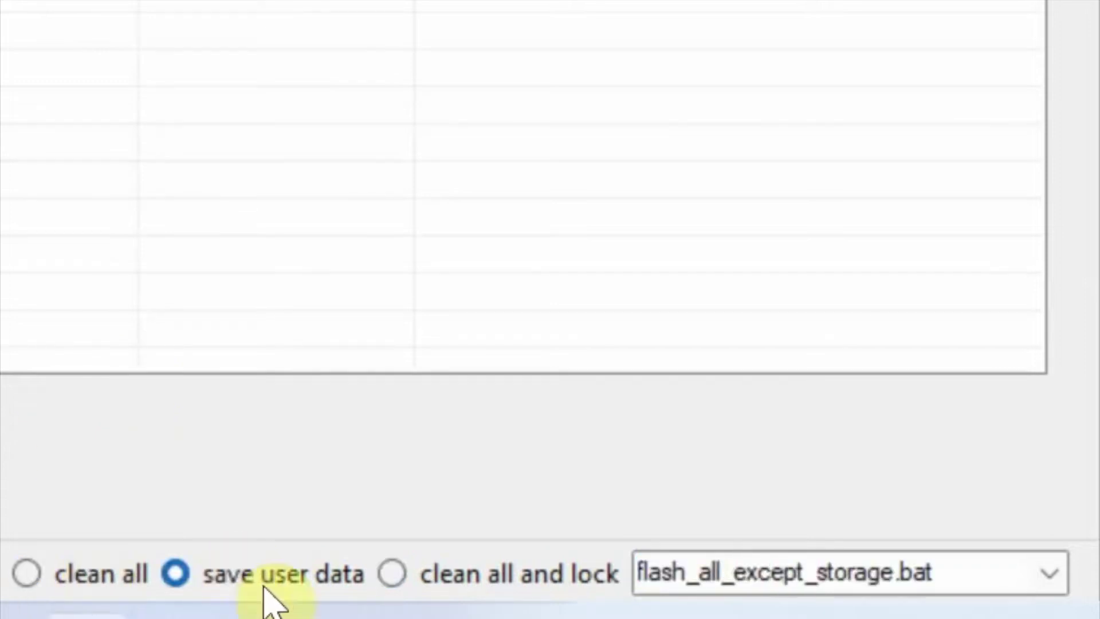
{"action": "left_click", "coordinate": [494, 575]}
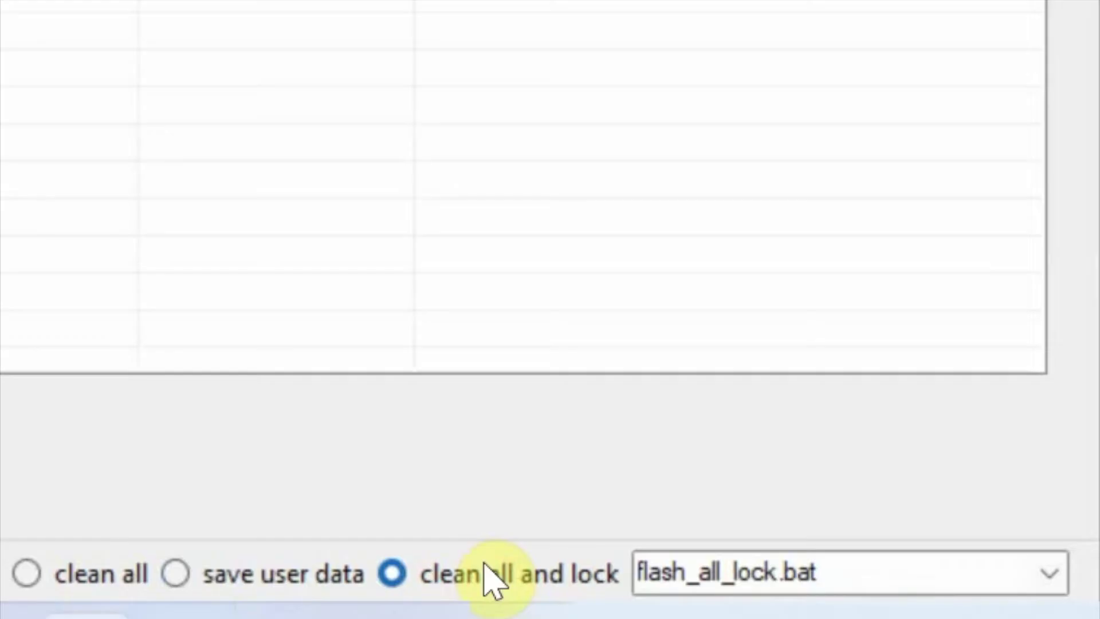
{"action": "left_click", "coordinate": [237, 574]}
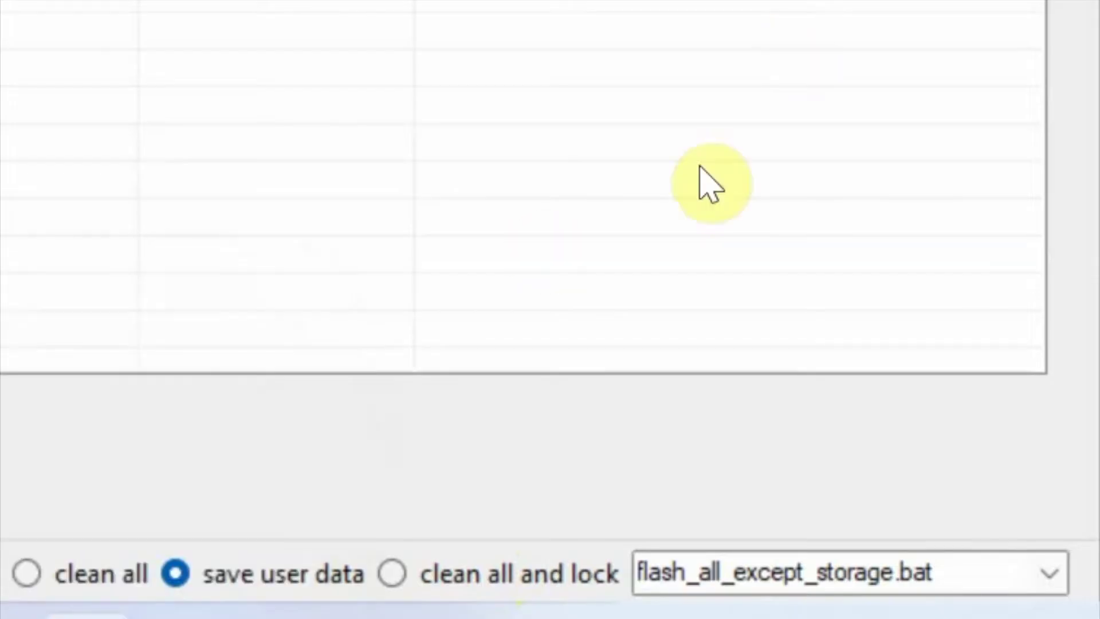
{"action": "left_click", "coordinate": [101, 575]}
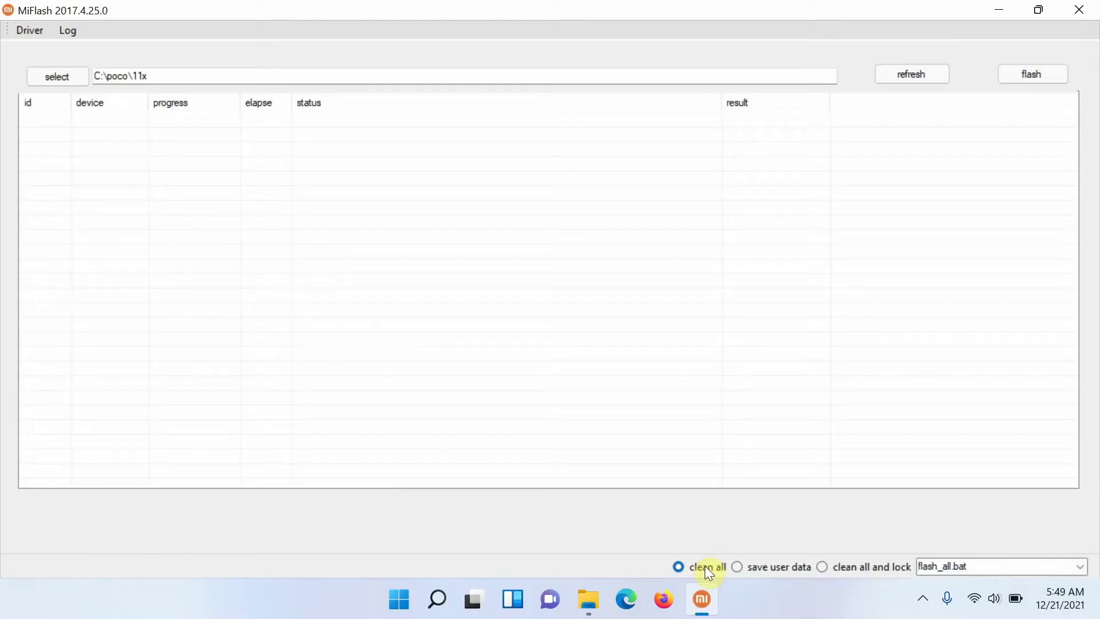
{"action": "left_click", "coordinate": [590, 600]}
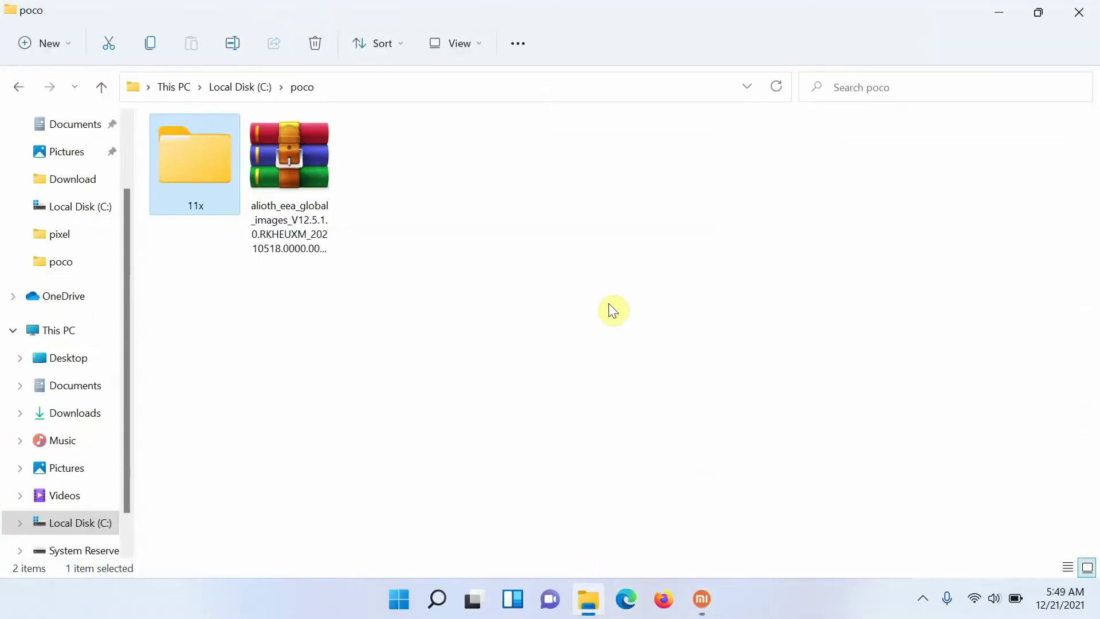
- Open the 11x firmware folder inside C:\poco
{"action": "left_click", "coordinate": [561, 271]}
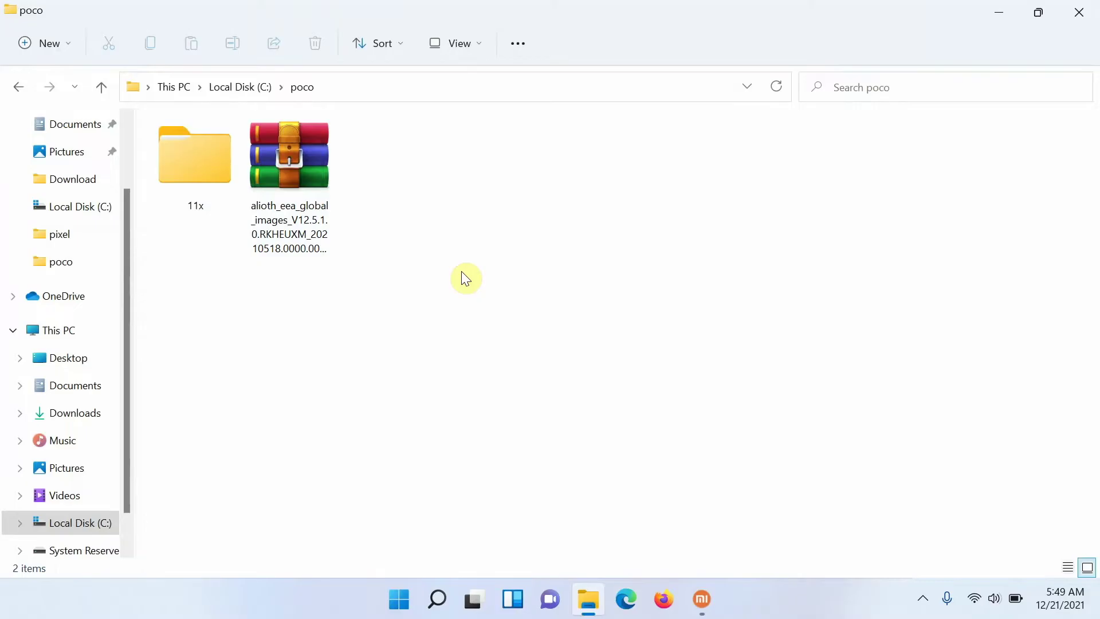
{"action": "left_click", "coordinate": [208, 157]}
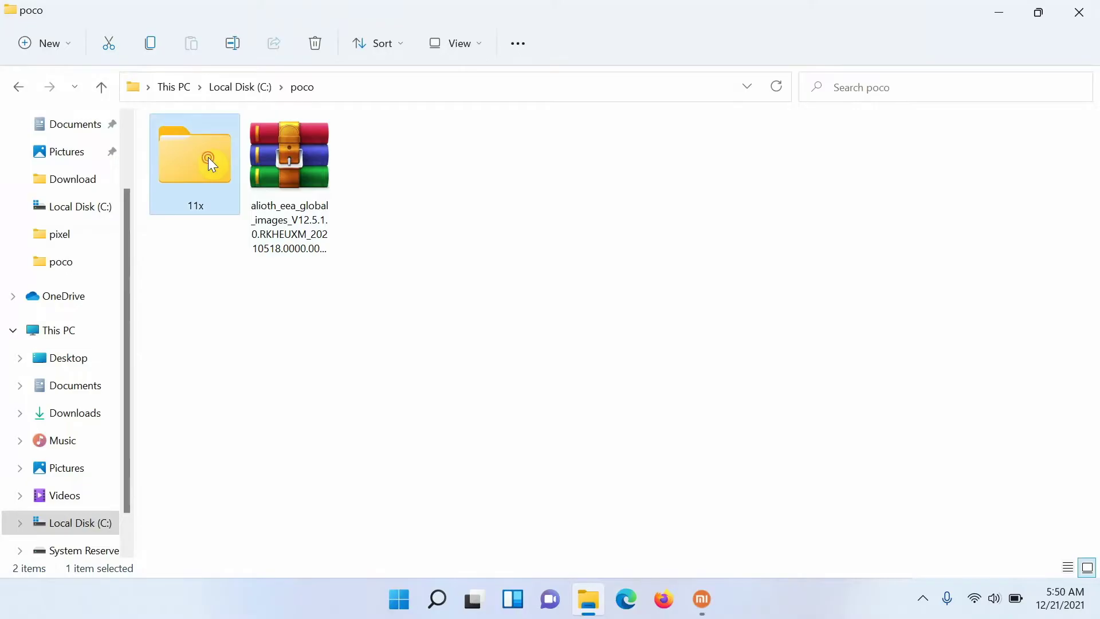
{"action": "double_click", "coordinate": [208, 158]}
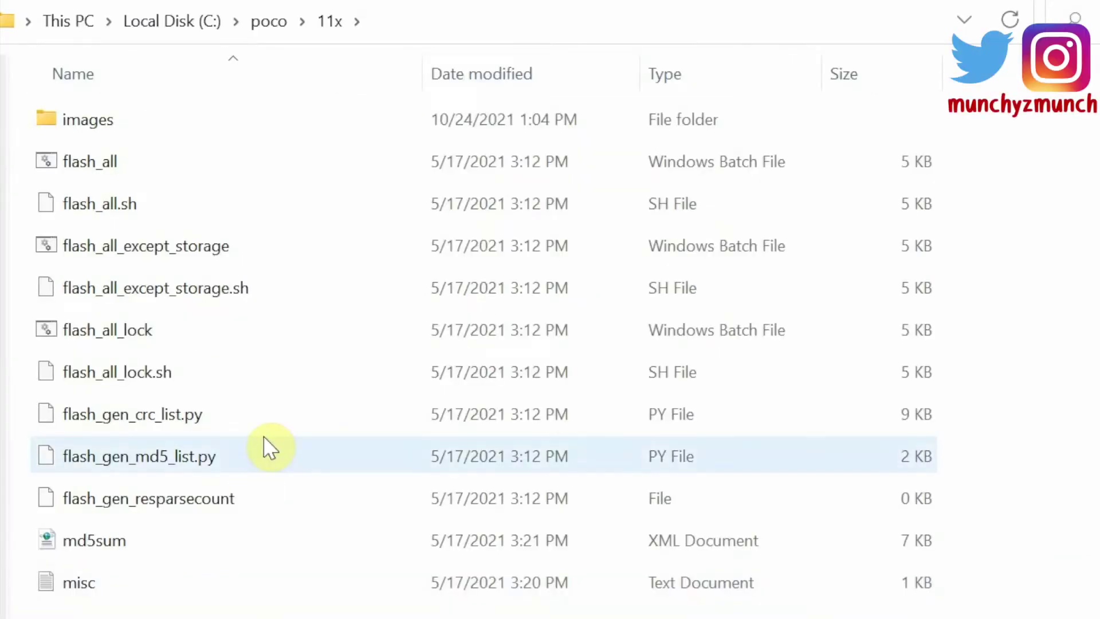
- Compare the flash_all, flash_all_except_storage and flash_all_lock scripts, ending on flash_all.bat selected
{"action": "left_click", "coordinate": [168, 161]}
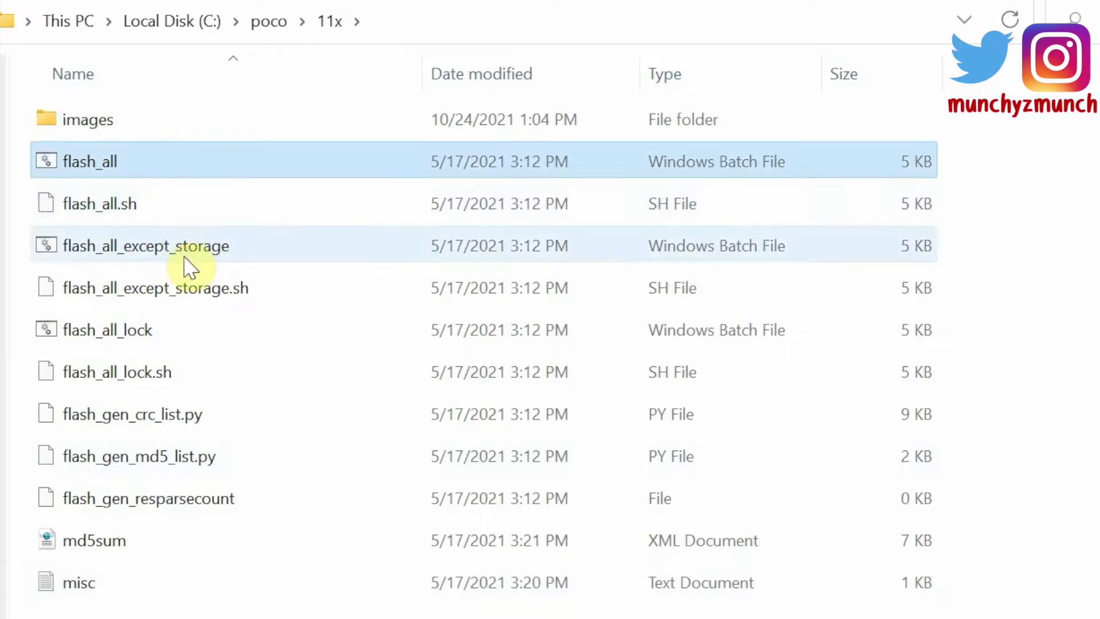
{"action": "left_click", "coordinate": [185, 254]}
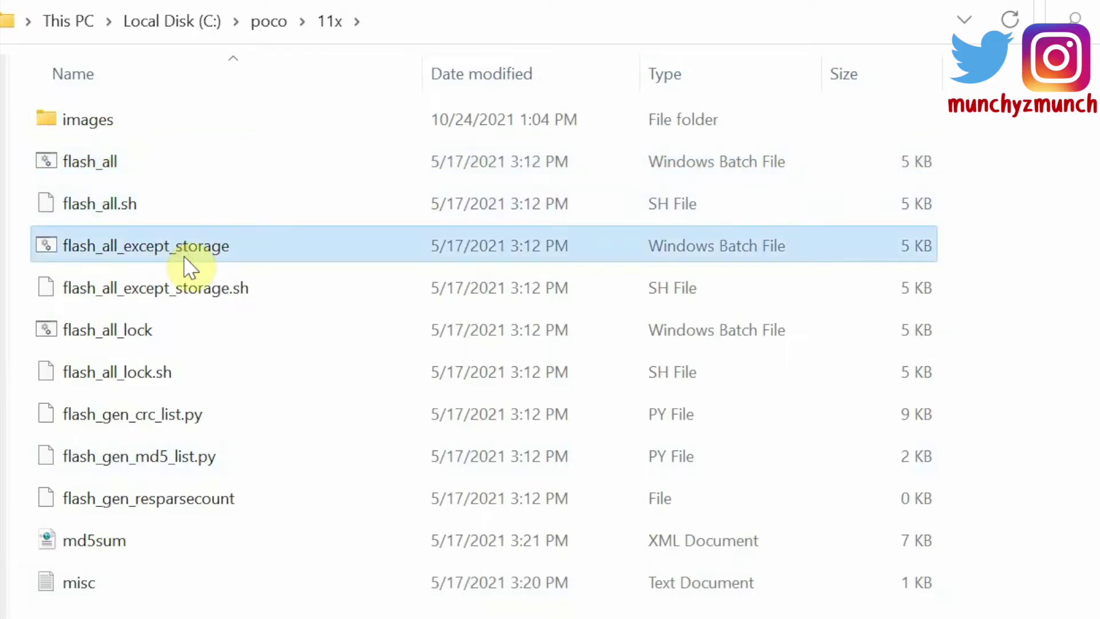
{"action": "left_click", "coordinate": [164, 331]}
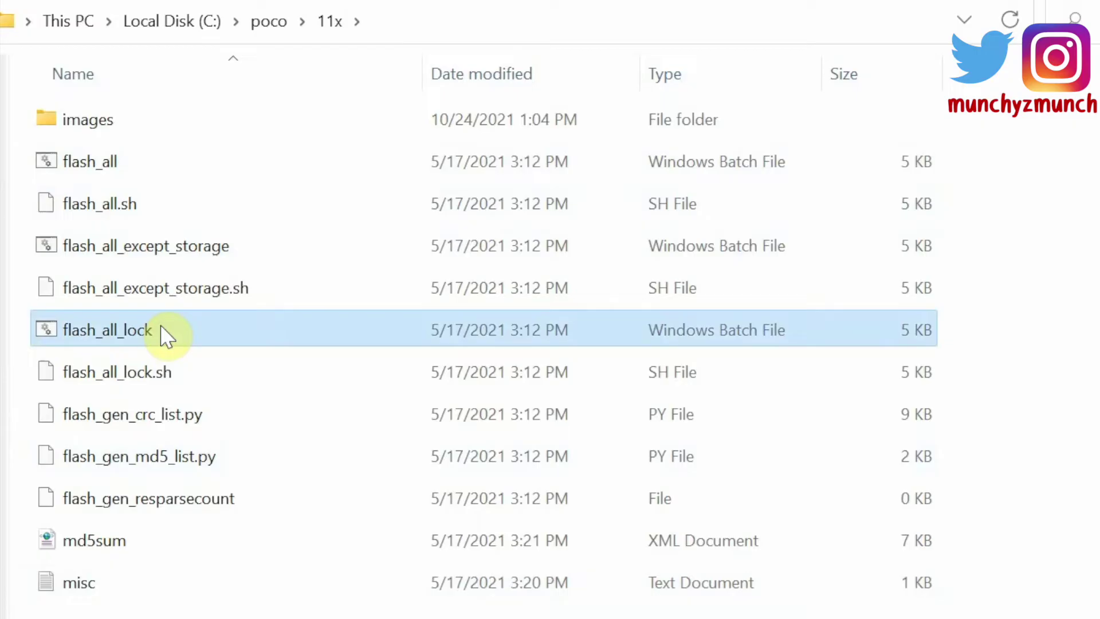
{"action": "left_click", "coordinate": [217, 288]}
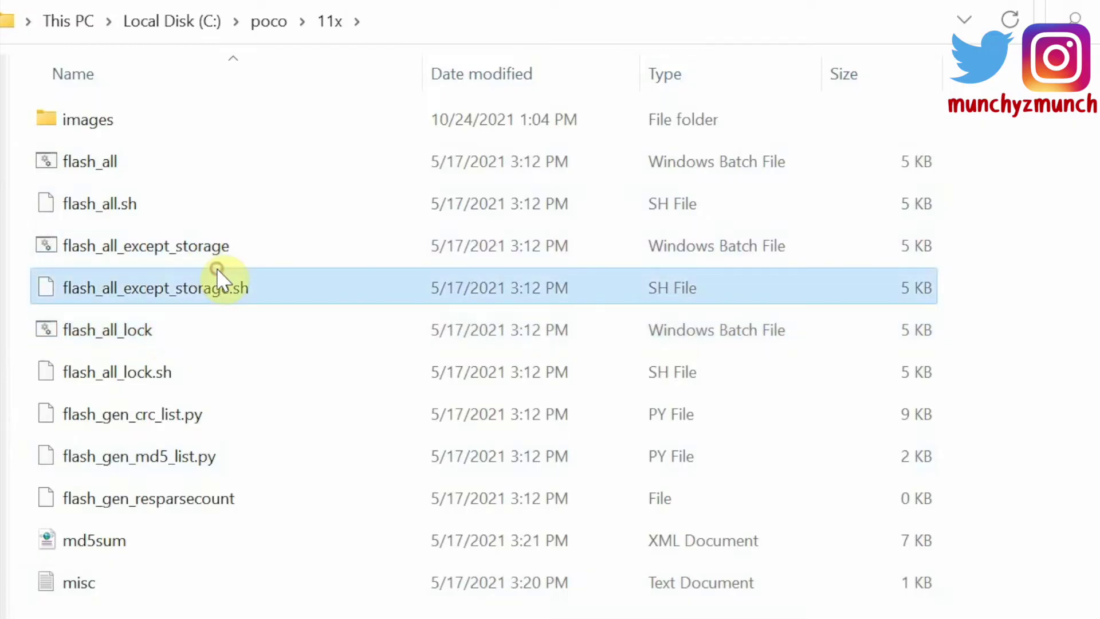
{"action": "left_click", "coordinate": [180, 206]}
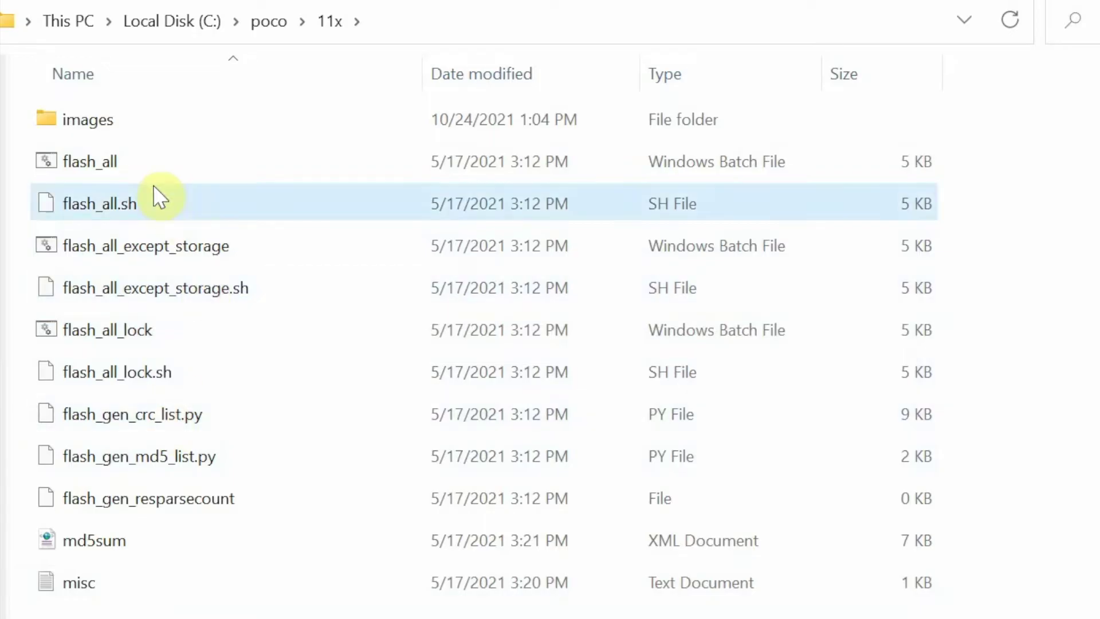
{"action": "left_click", "coordinate": [140, 168]}
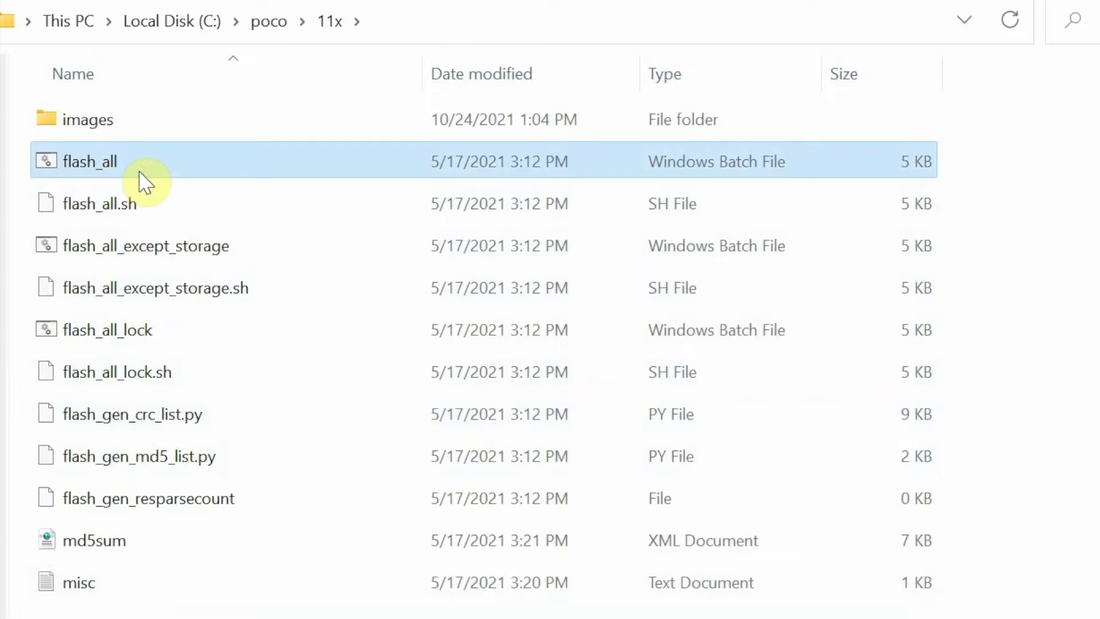
- Open flash_all.bat in Notepad using Edit under Show more options
{"action": "right_click", "coordinate": [138, 170]}
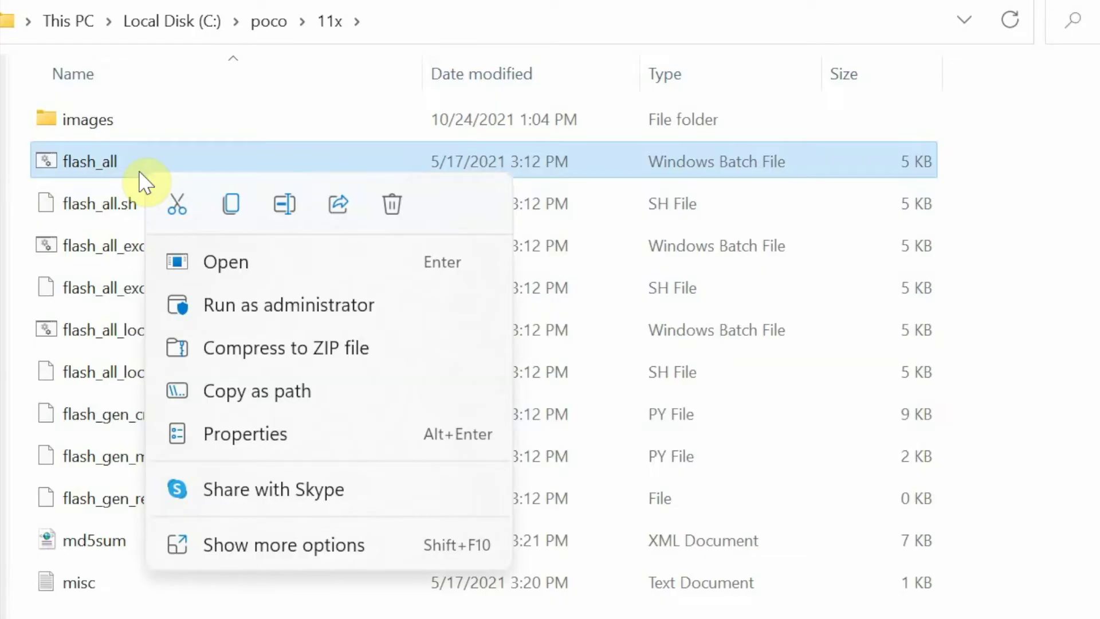
{"action": "left_click", "coordinate": [258, 550]}
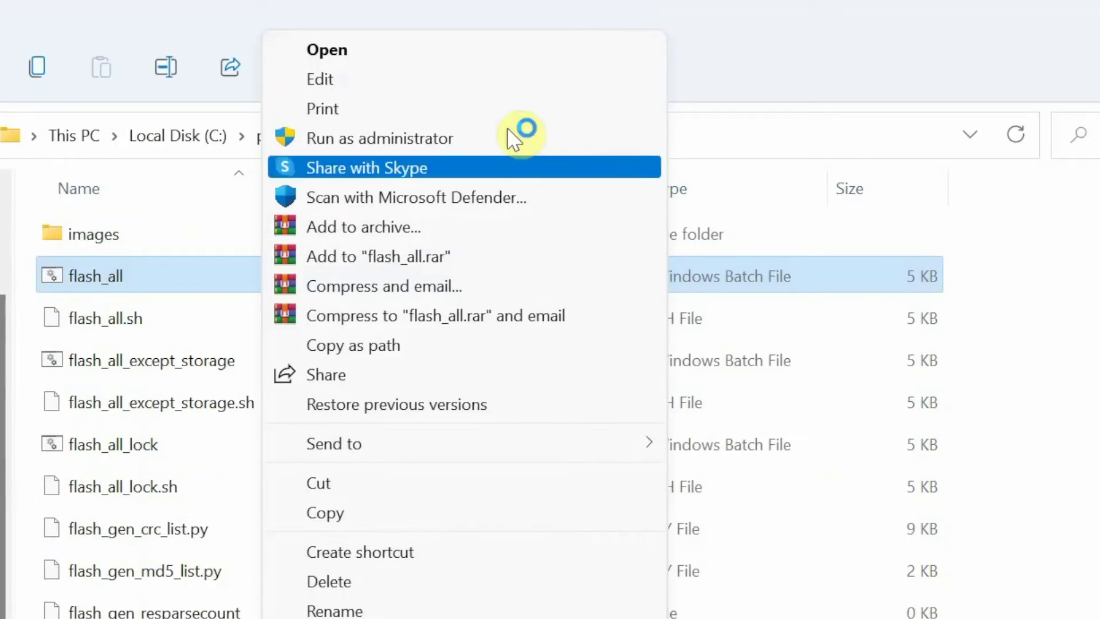
{"action": "left_click", "coordinate": [485, 79]}
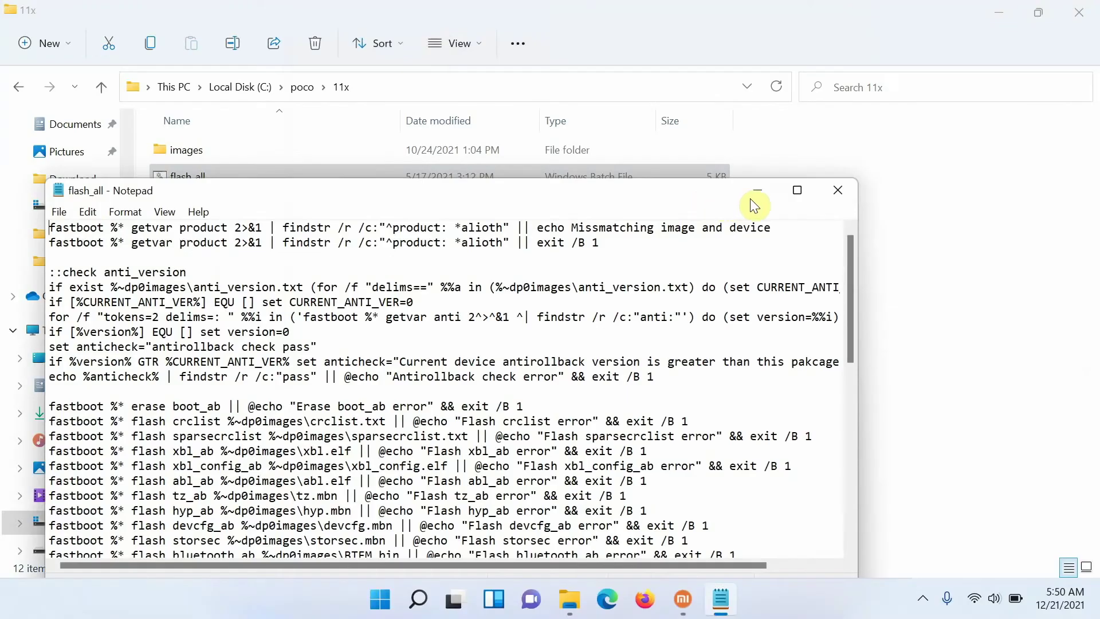
{"action": "left_click", "coordinate": [796, 191]}
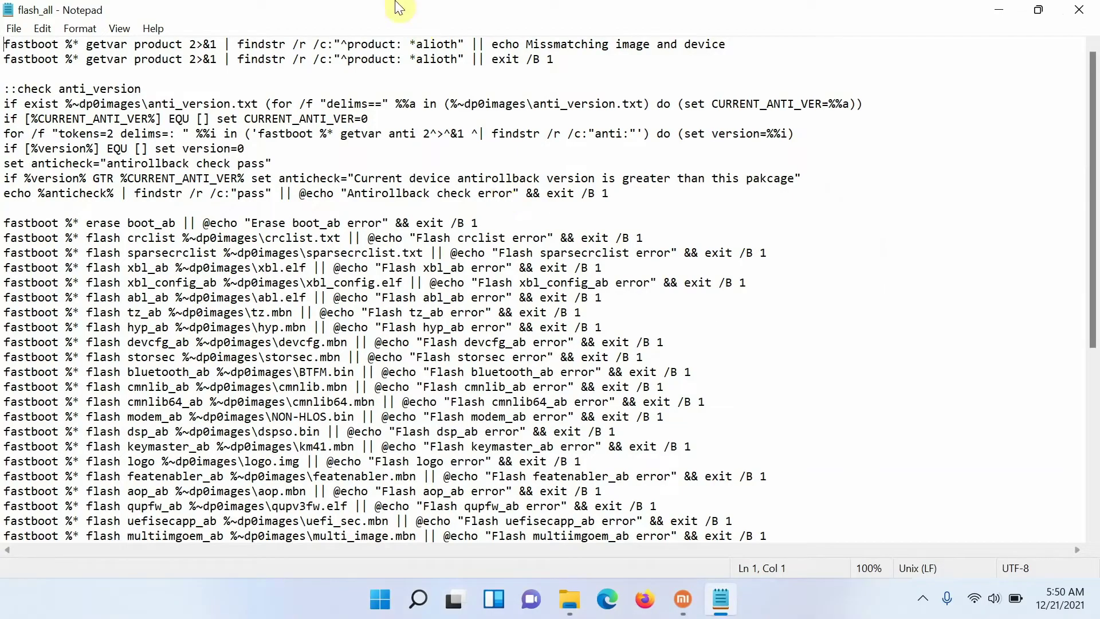
{"action": "left_click", "coordinate": [277, 43]}
{"action": "left_click", "coordinate": [241, 60]}
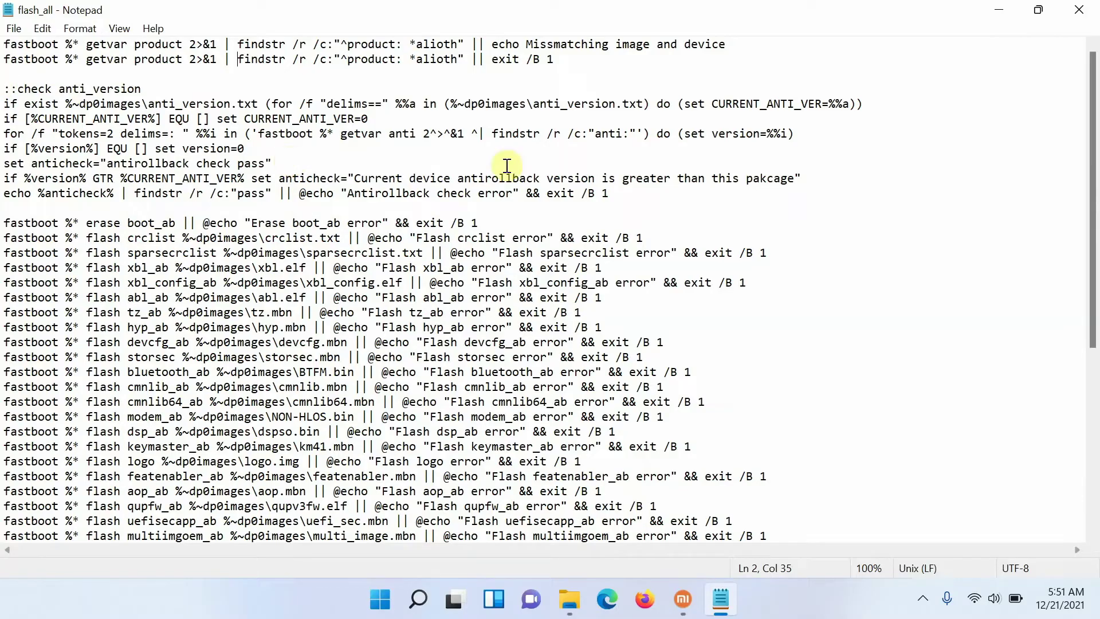
{"action": "left_click", "coordinate": [540, 178]}
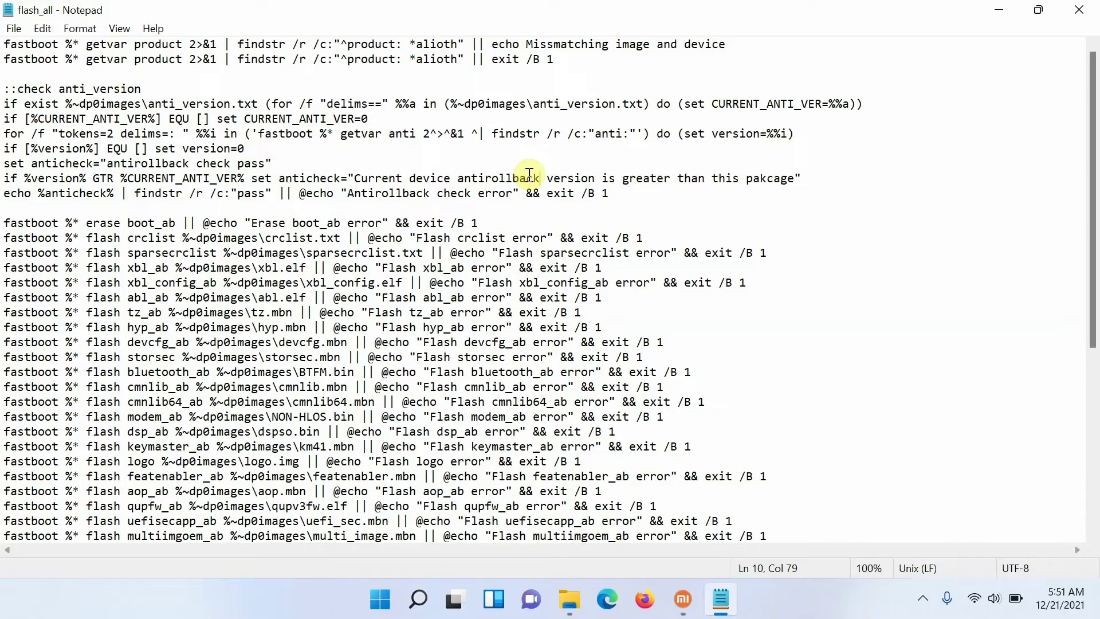
{"action": "left_click", "coordinate": [389, 192]}
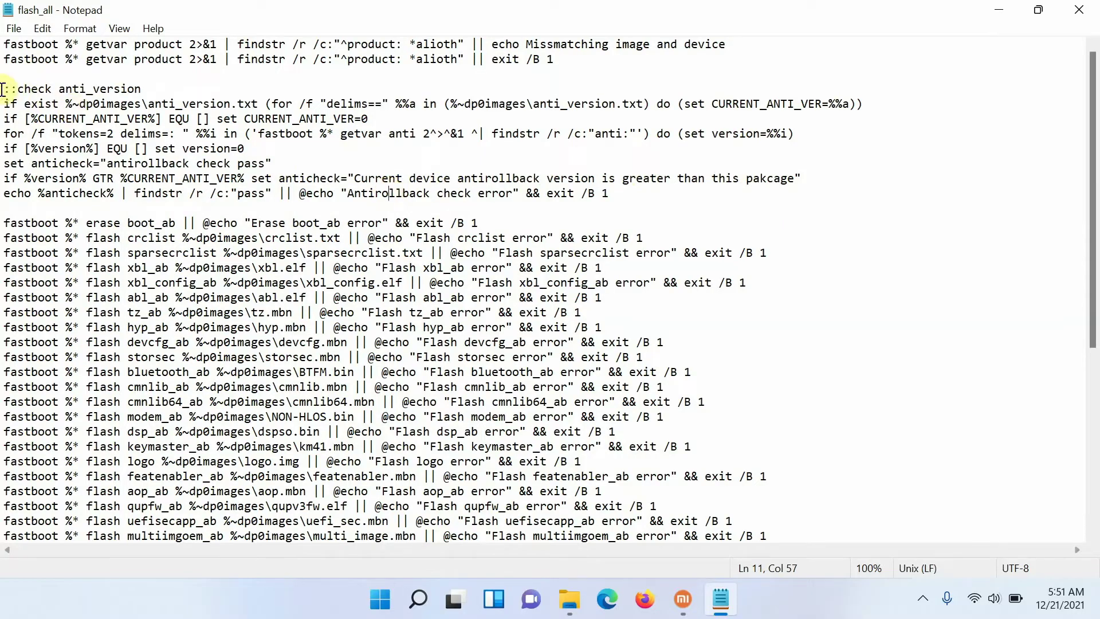
- Delete the '::check anti_version' through 'Antirollback check error' lines and their leftover blank lines
{"action": "mouse_move", "coordinate": [4, 89]}
{"action": "left_mouse_down"}
{"action": "mouse_move", "coordinate": [636, 157]}
{"action": "mouse_move", "coordinate": [732, 197]}
{"action": "left_mouse_up"}
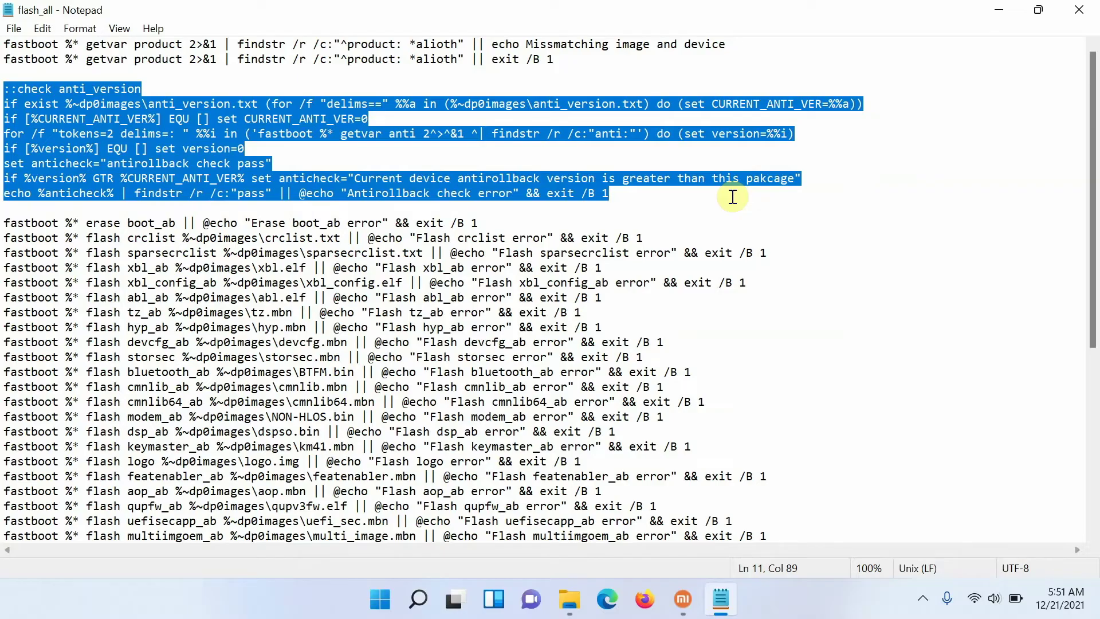
{"action": "key", "text": "Delete"}
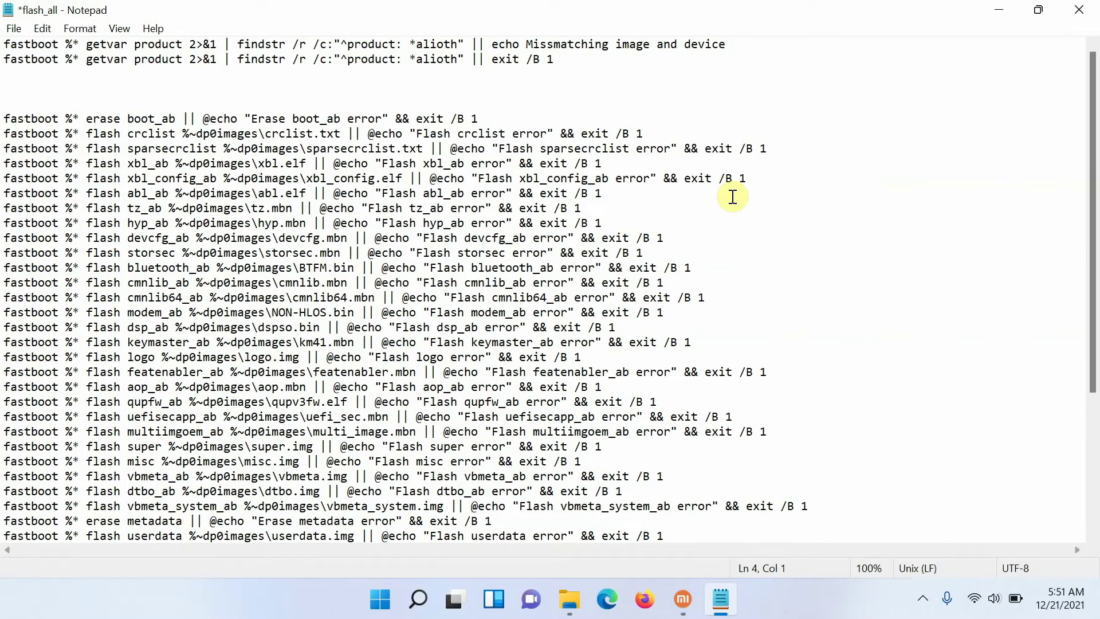
{"action": "key", "text": "Down"}
{"action": "key", "text": "BackSpace"}
{"action": "key", "text": "BackSpace"}
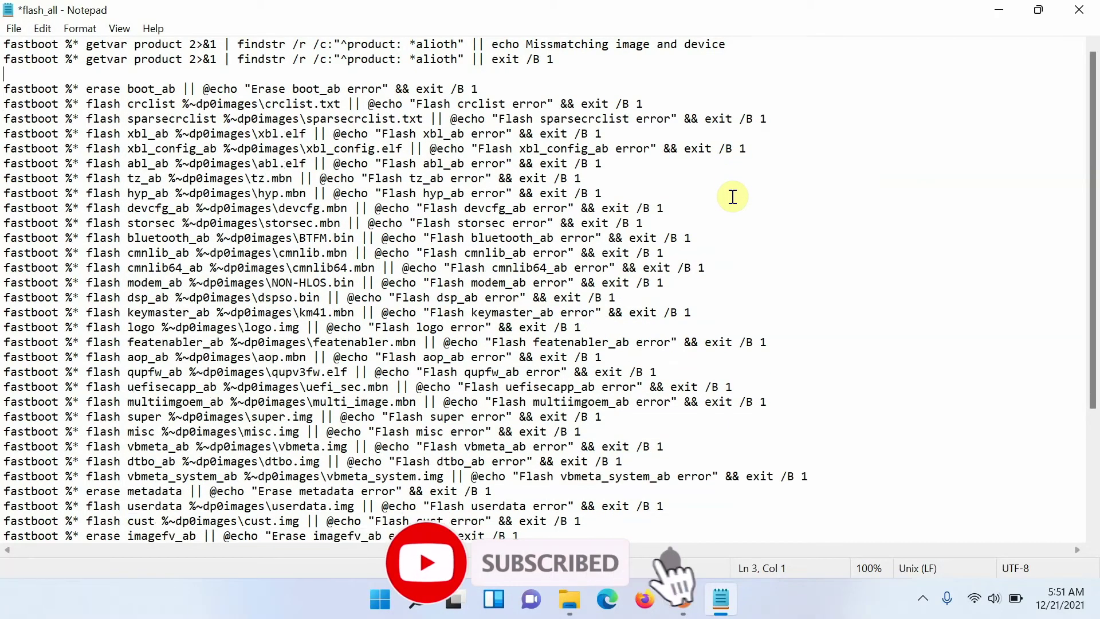
{"action": "key", "text": "BackSpace"}
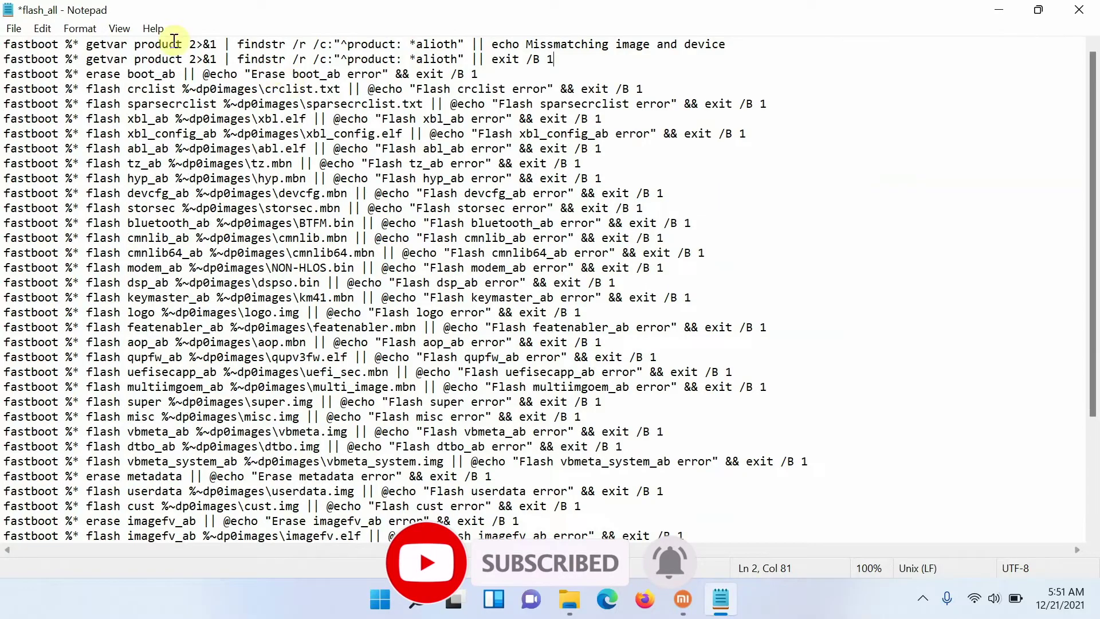
{"action": "left_click", "coordinate": [14, 29]}
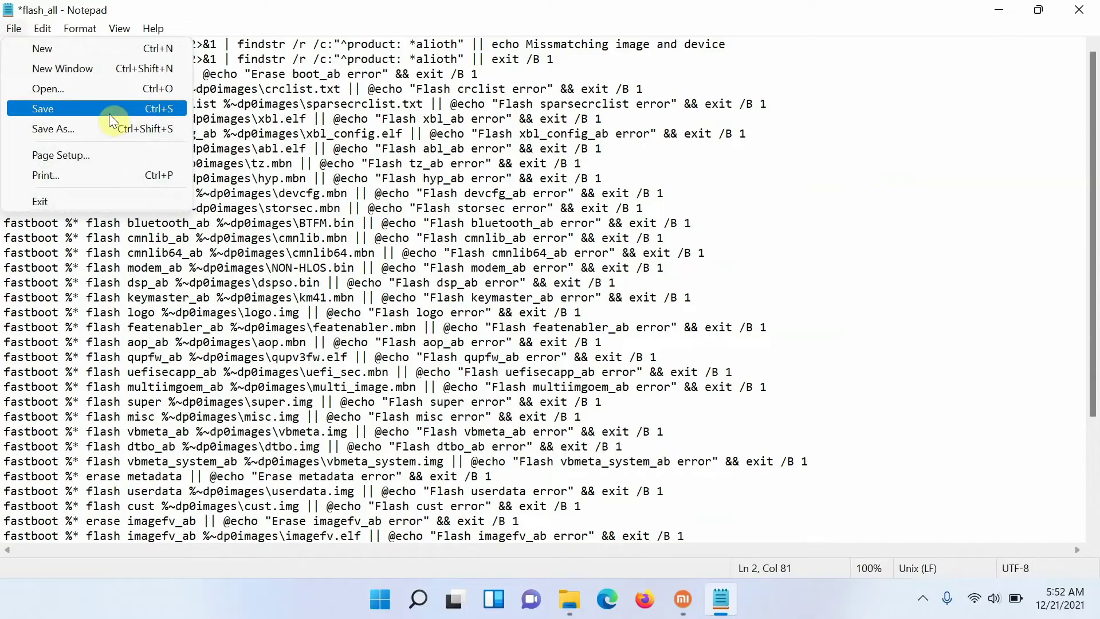
- Save the edited flash_all.bat and close Notepad
{"action": "left_click", "coordinate": [43, 108]}
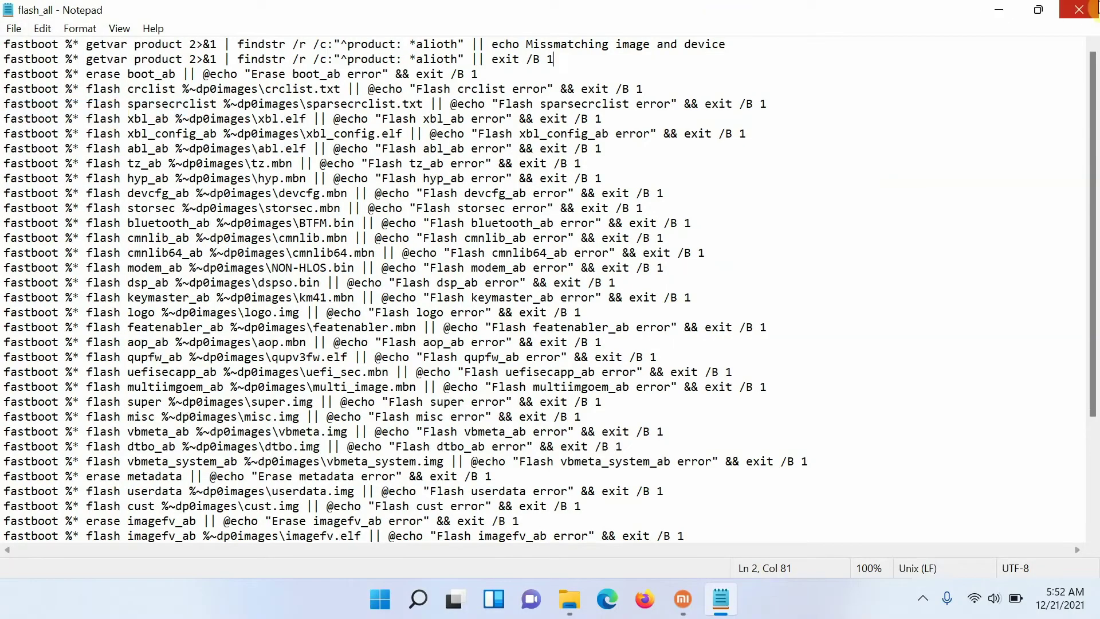
{"action": "left_click", "coordinate": [1079, 9]}
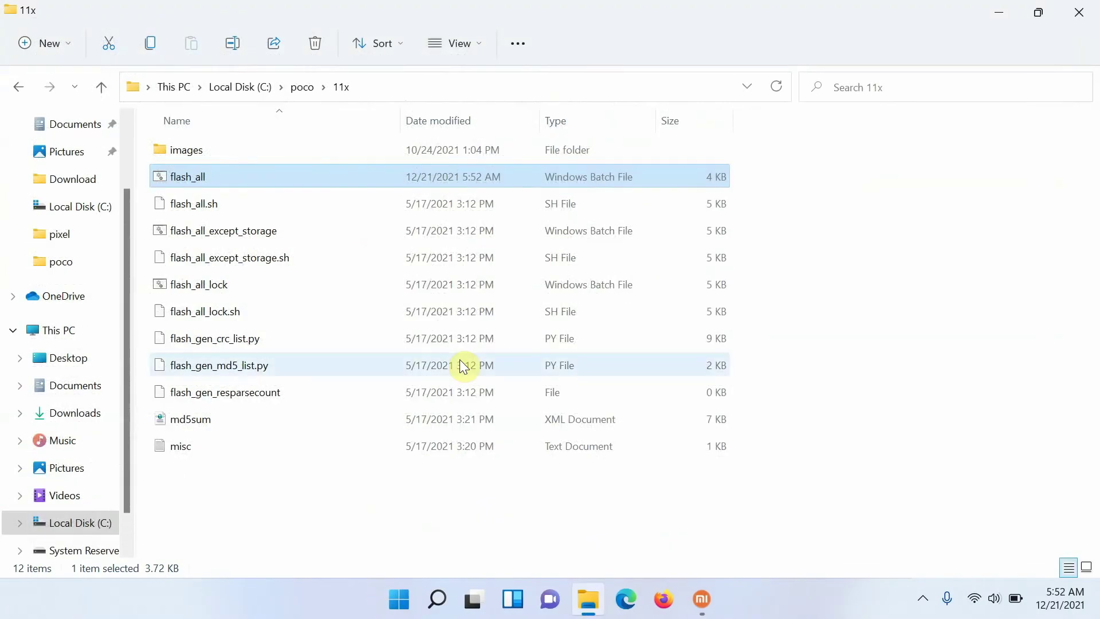
{"action": "right_click", "coordinate": [191, 178]}
{"action": "left_click", "coordinate": [302, 424]}
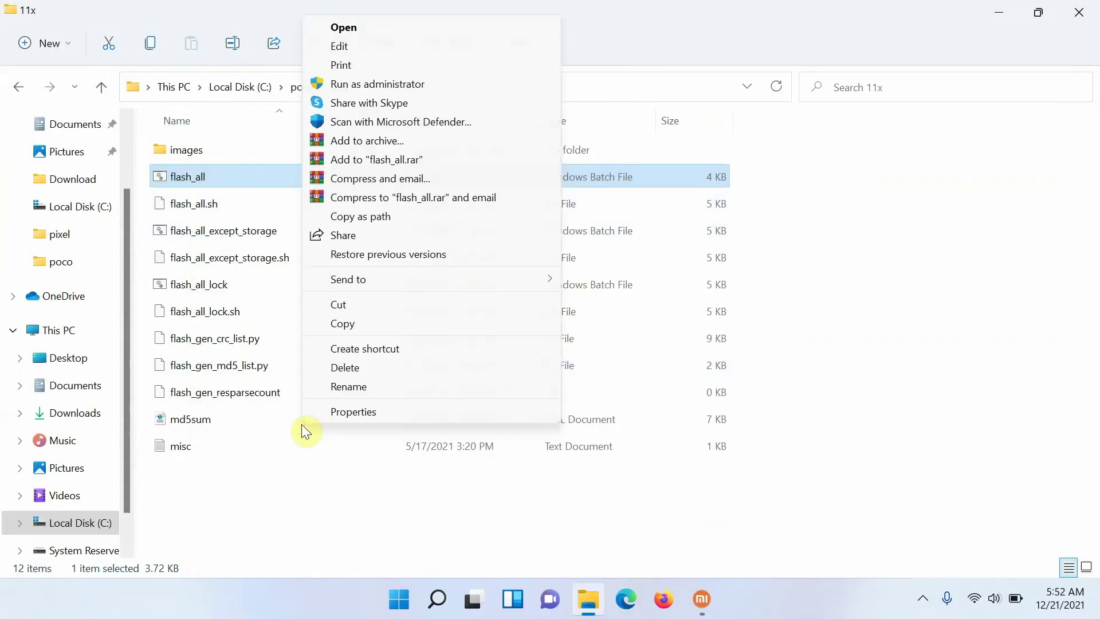
{"action": "left_click", "coordinate": [393, 45]}
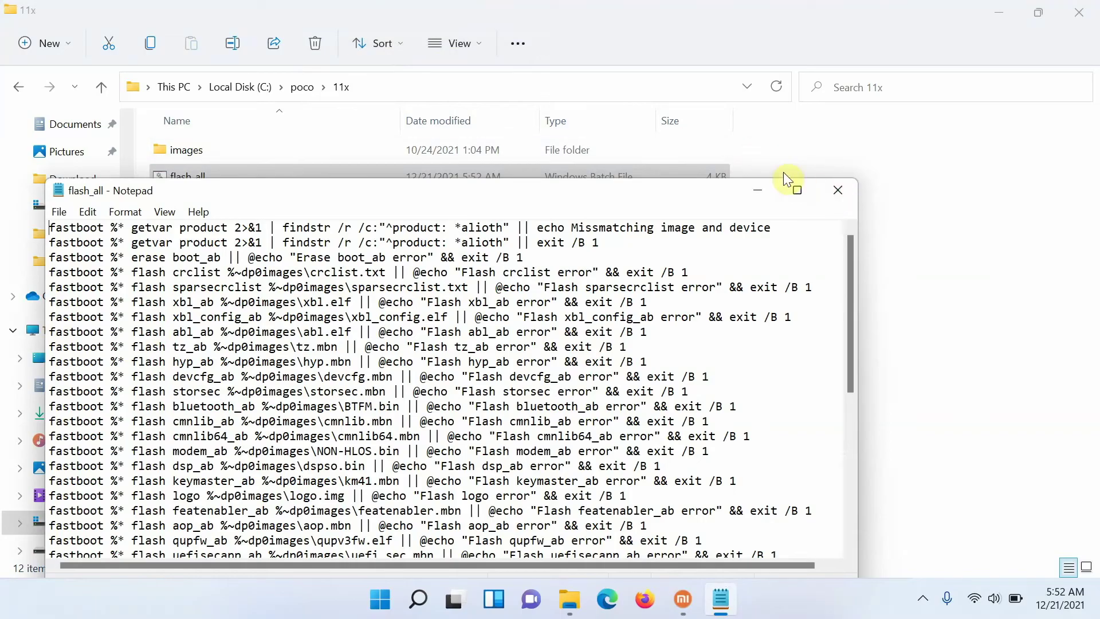
{"action": "left_click", "coordinate": [837, 189]}
{"action": "left_click", "coordinate": [335, 489]}
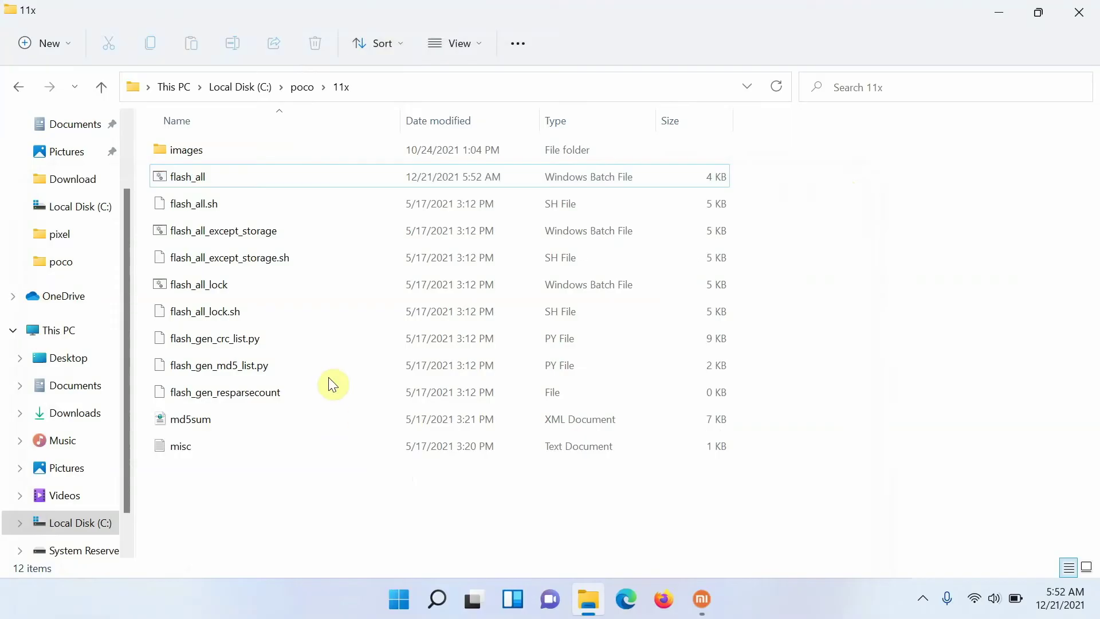
{"action": "right_click", "coordinate": [225, 285]}
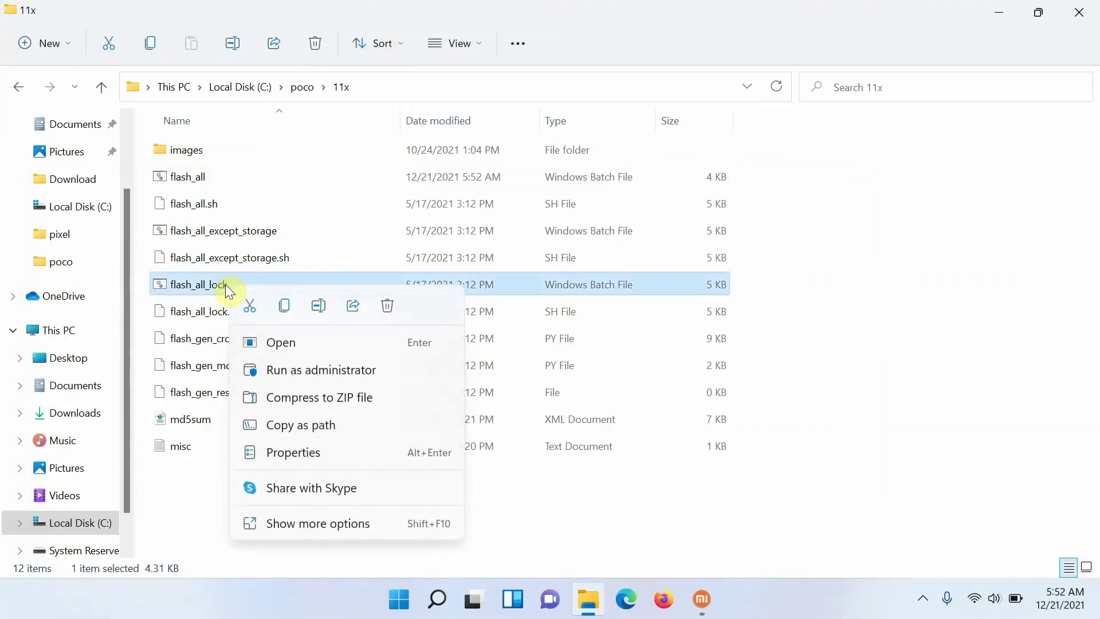
{"action": "left_click", "coordinate": [318, 524]}
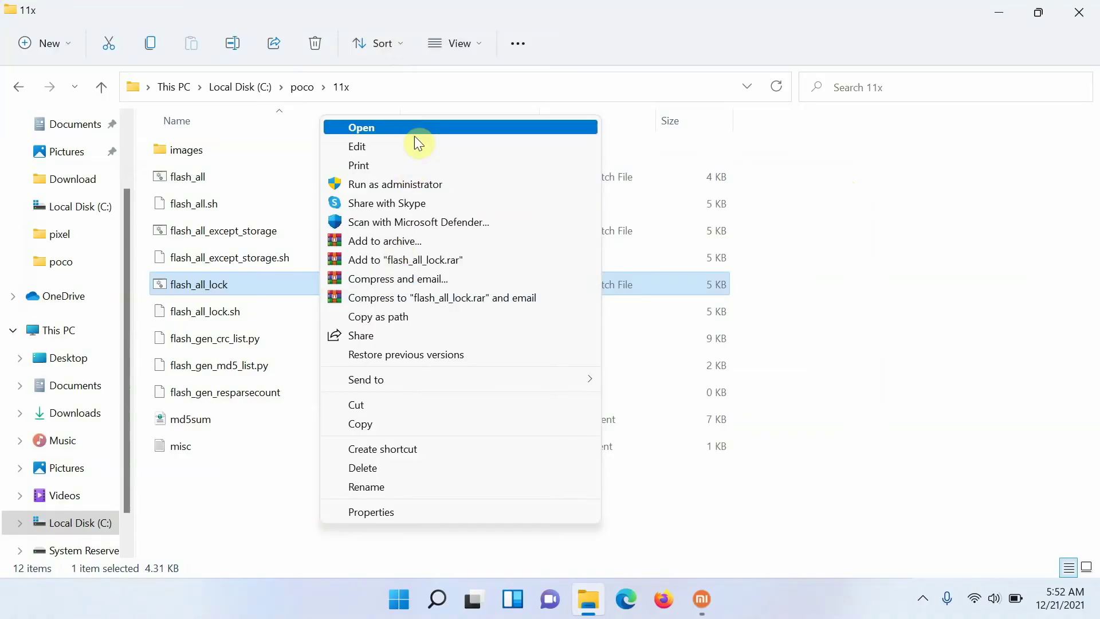
{"action": "left_click", "coordinate": [420, 145]}
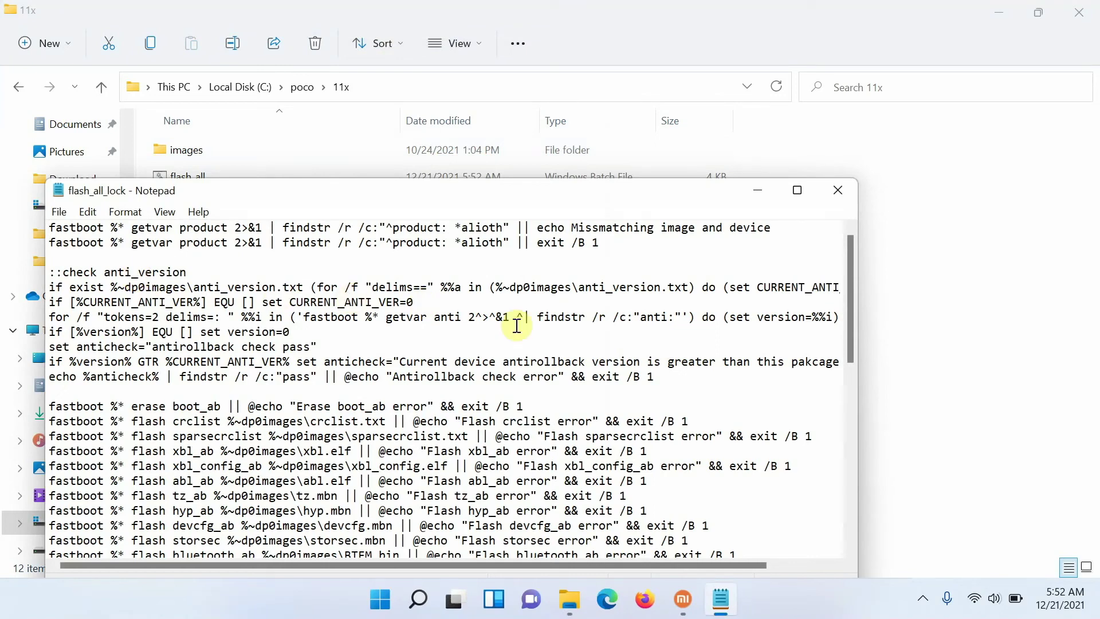
{"action": "left_click", "coordinate": [838, 190]}
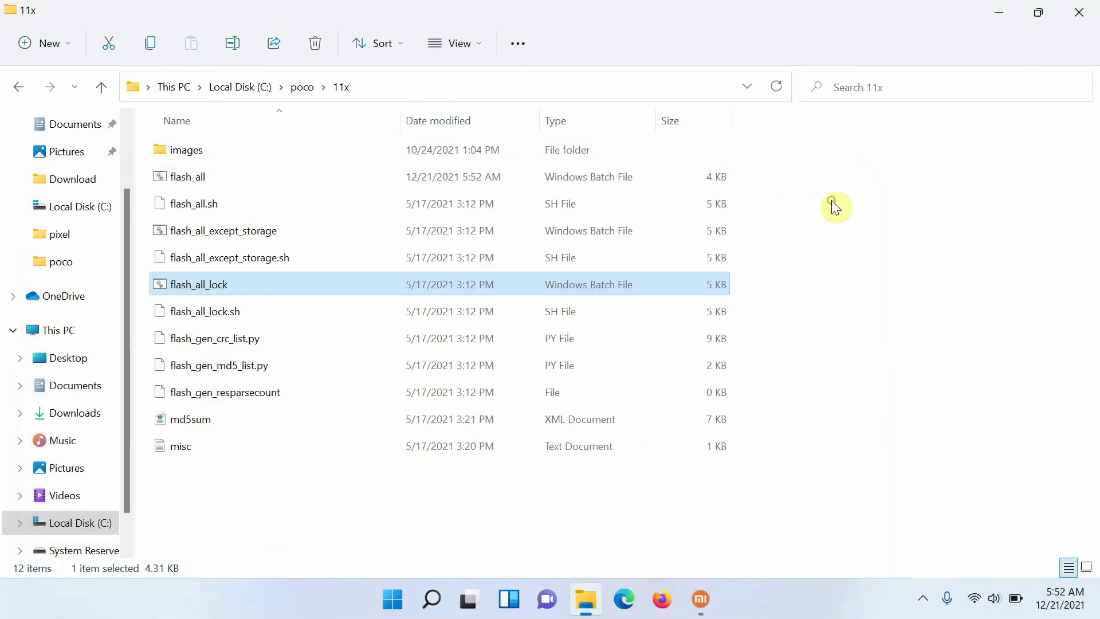
{"action": "left_click", "coordinate": [832, 200]}
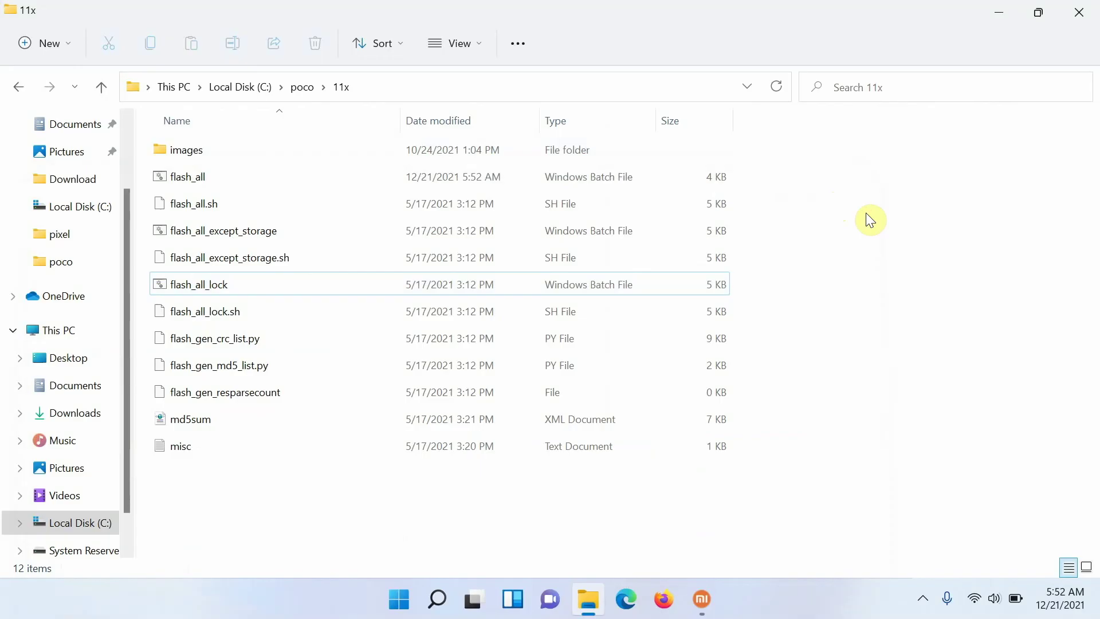